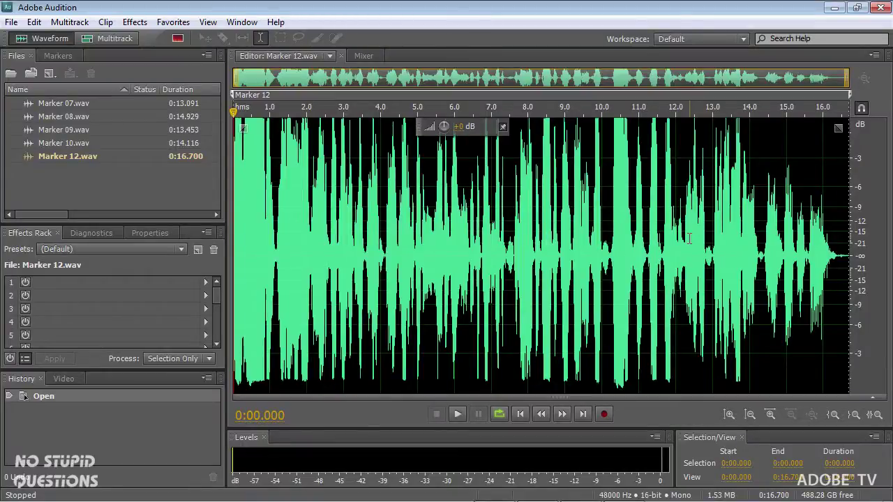
Play back the 16.7-second Marker 12.wav clip in the waveform editor
key(space)
Open the Speech Volume Leveler on Marker 12.wav and expand its Advanced compressor and noise gate settings
click(135, 21)
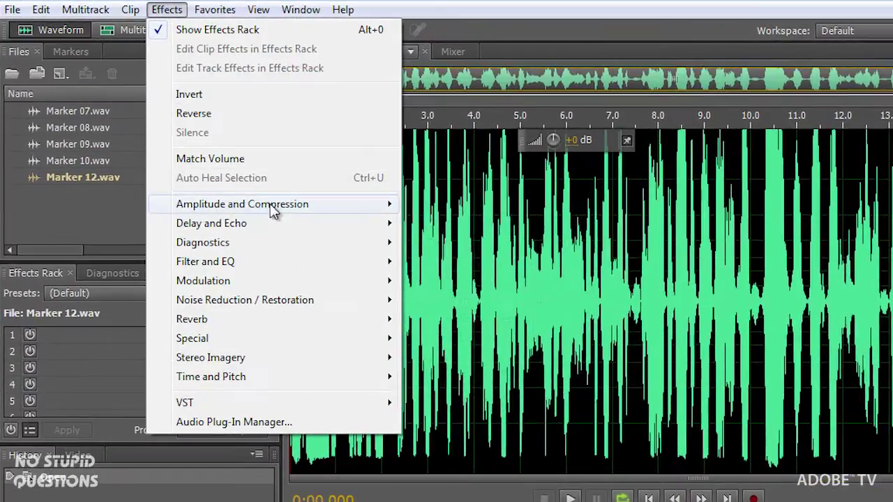
mouse_move(273, 212)
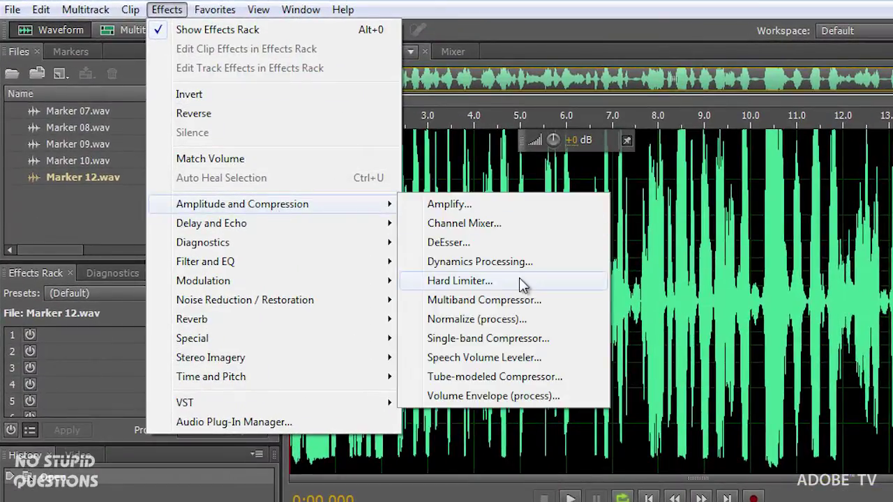
click(556, 357)
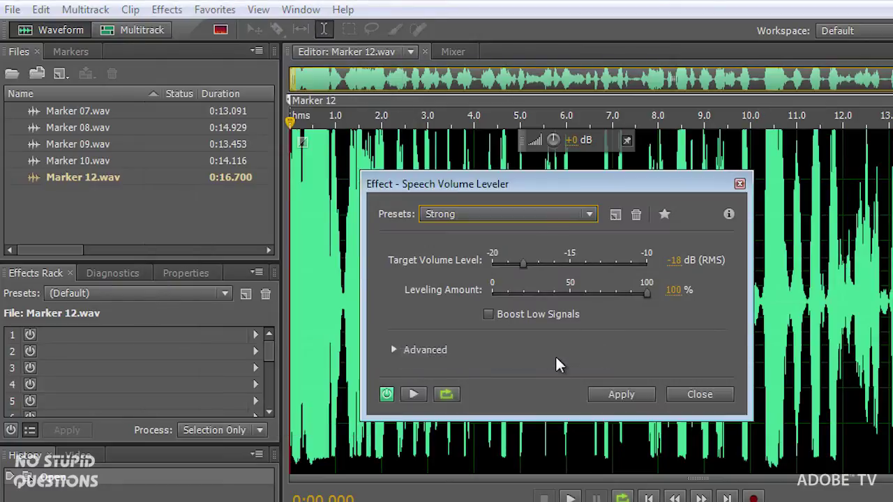
click(394, 350)
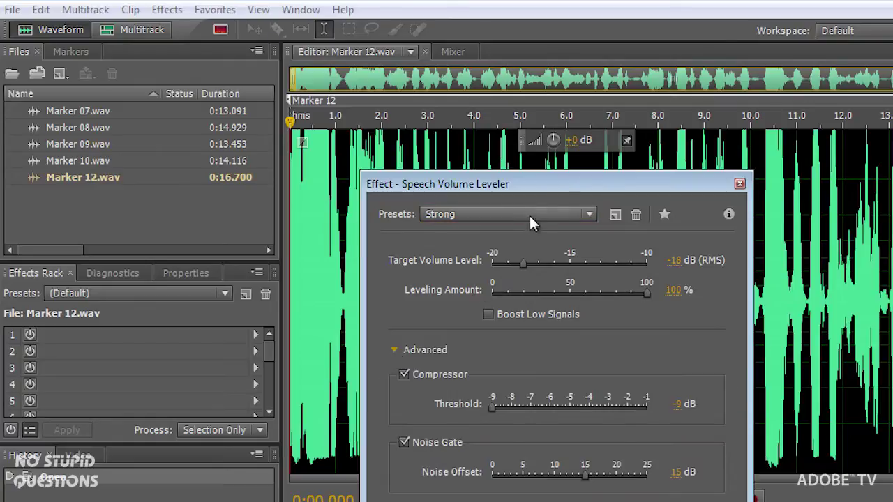
drag(546, 179, 538, 96)
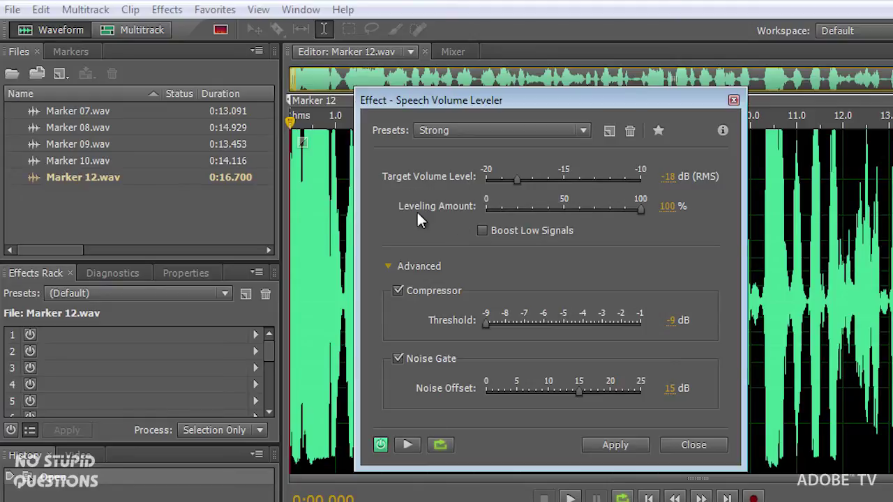
Compare the Medium and other leveler presets, settling on Strong (-18 dB target, 100% leveling)
click(524, 130)
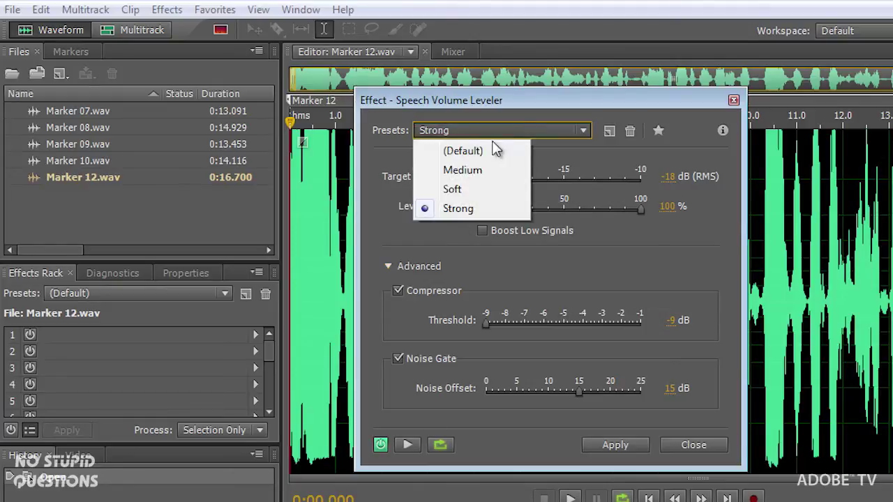
click(494, 171)
click(491, 129)
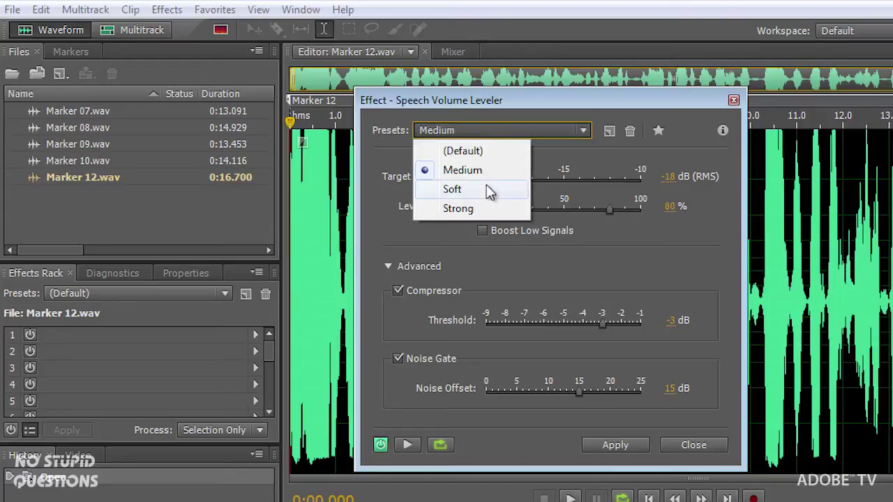
click(491, 212)
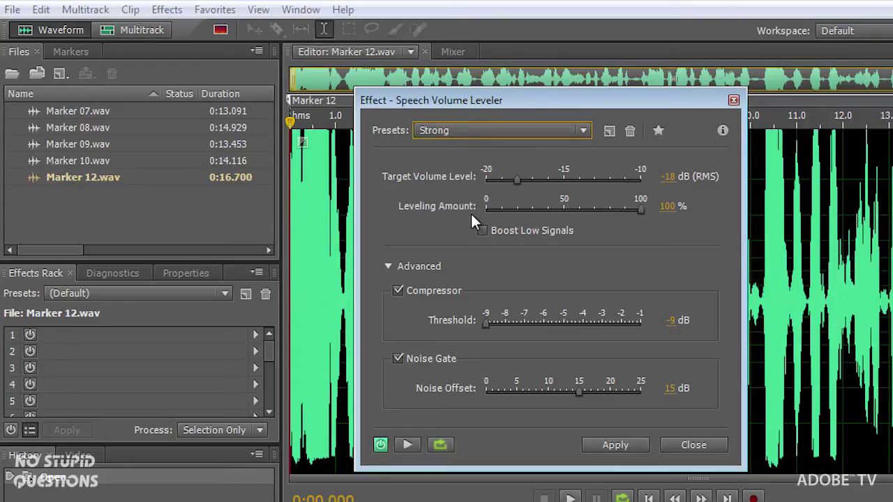
click(404, 447)
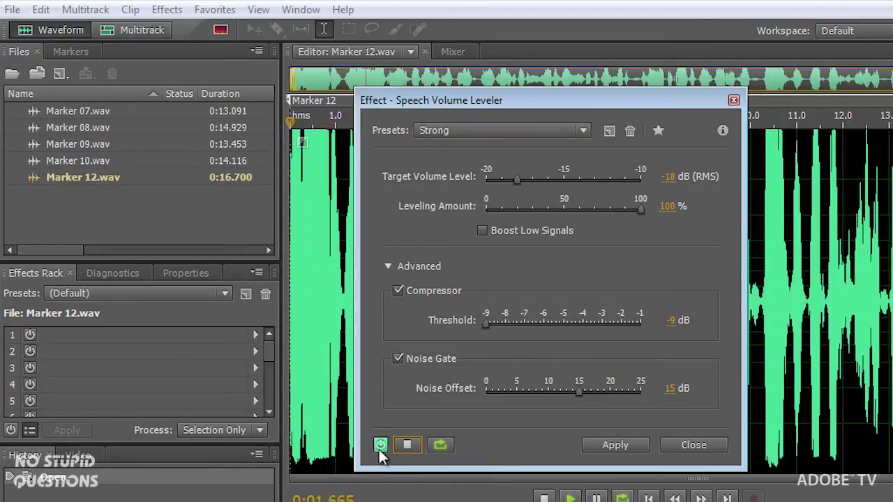
click(380, 445)
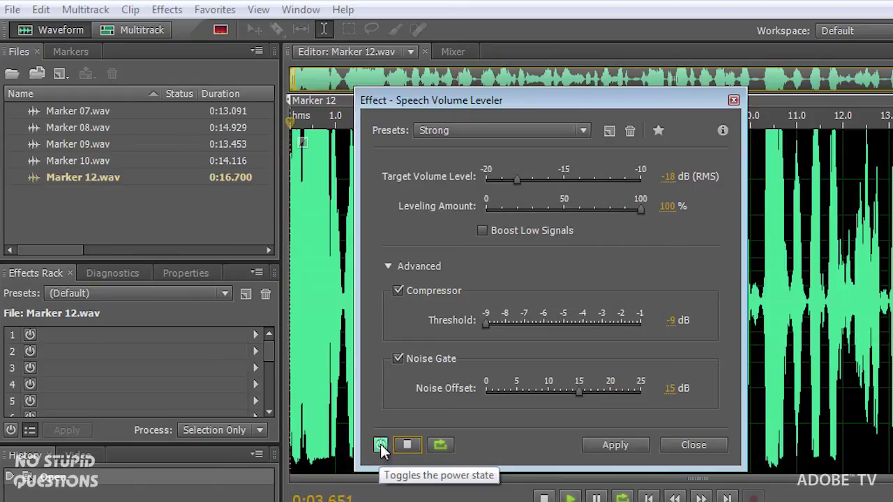
click(380, 446)
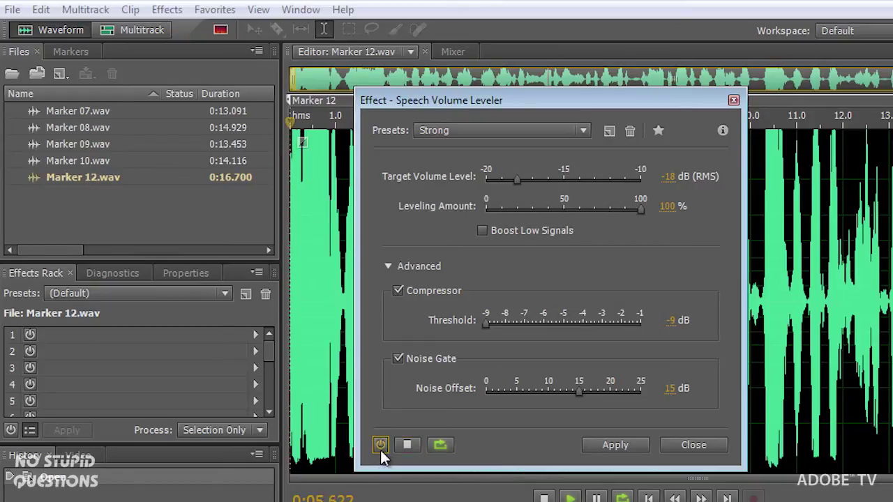
click(380, 445)
click(408, 446)
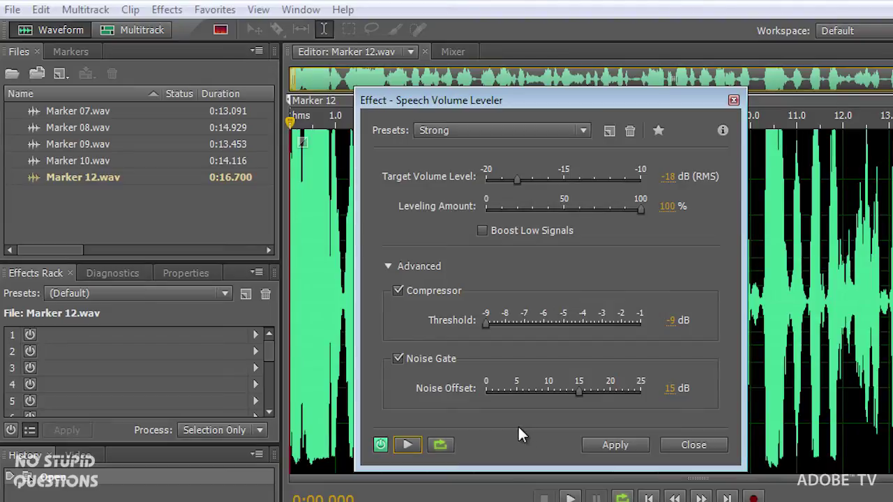
click(627, 444)
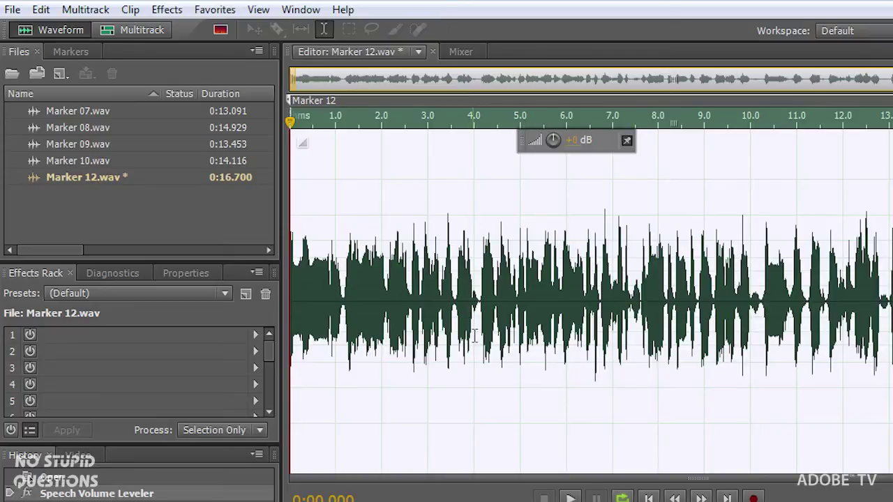
Listen to the leveled Marker 12.wav, then select Marker 07 through Marker 10 in the Files panel
key(space)
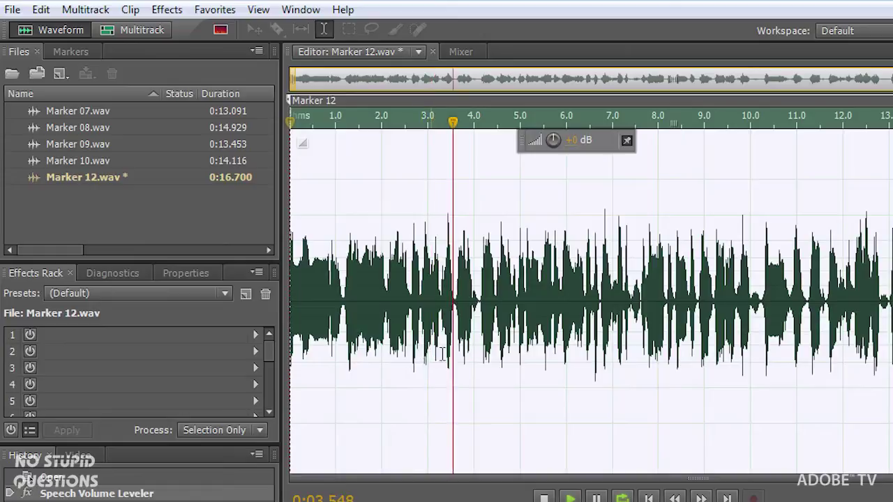
key(space)
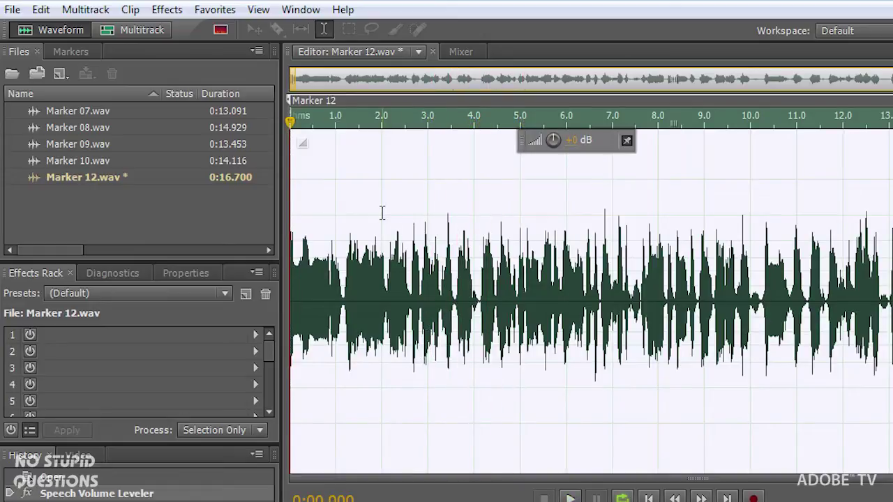
click(73, 180)
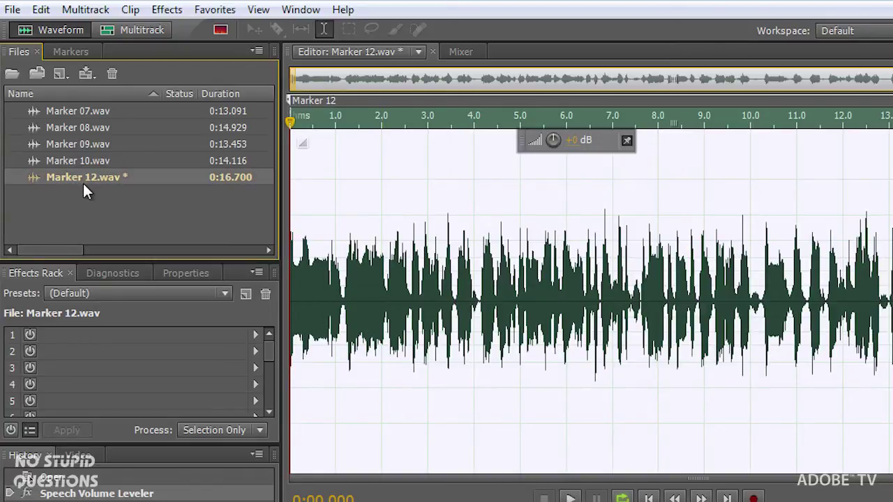
click(90, 161)
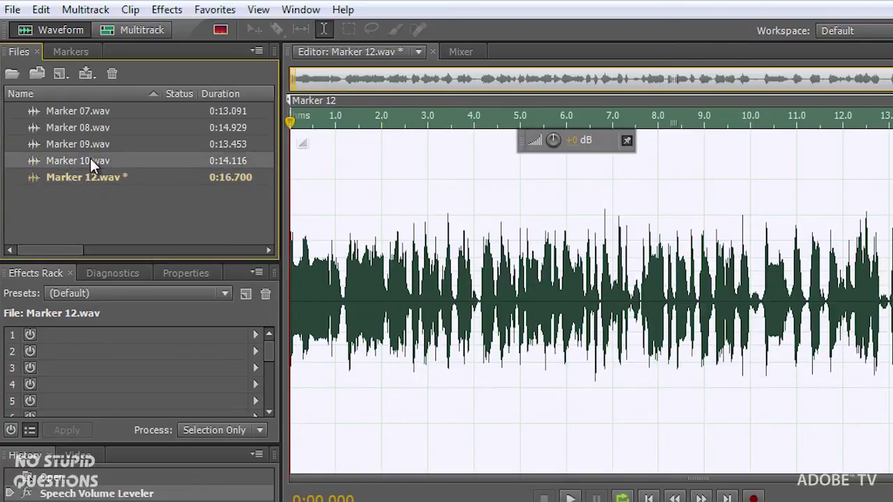
shift+click(100, 113)
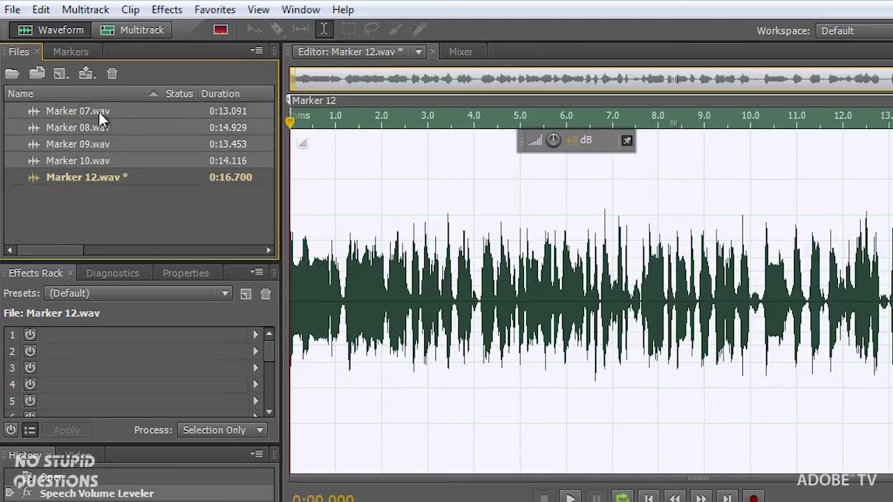
click(300, 10)
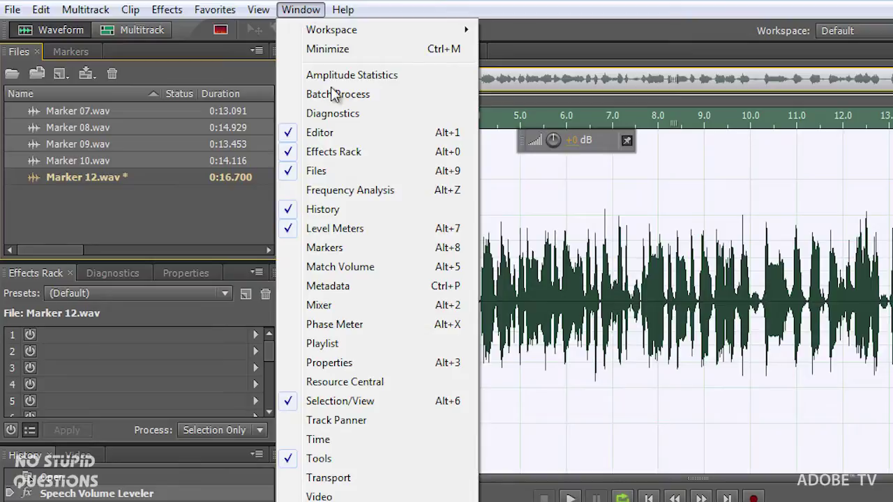
Add Marker 07–10 to the Match Volume panel and choose Marker 12.wav as the reference file
click(400, 268)
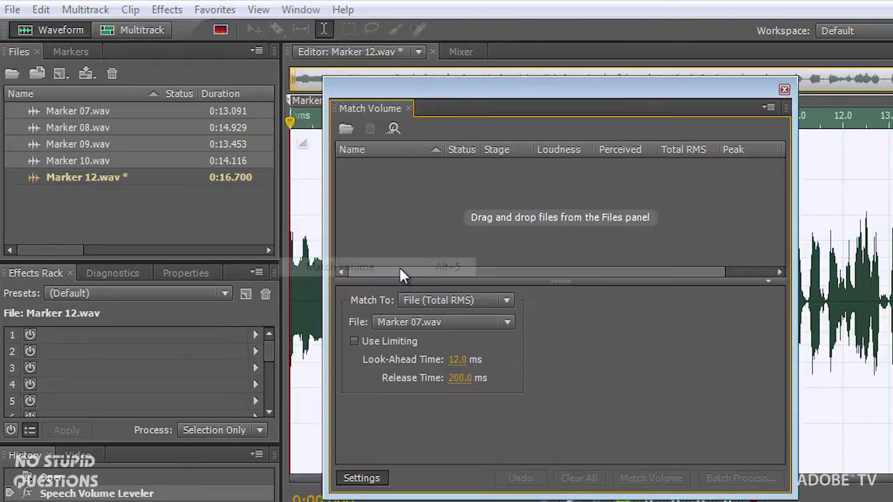
drag(143, 158, 383, 215)
click(473, 321)
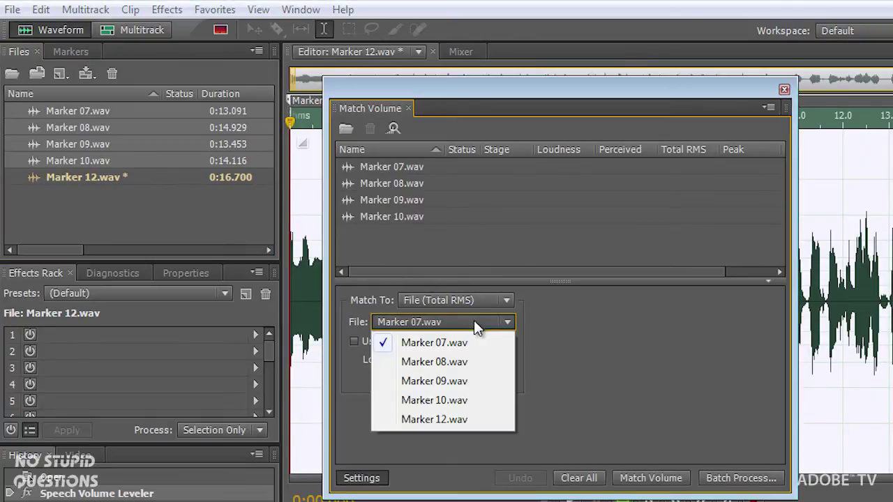
click(480, 418)
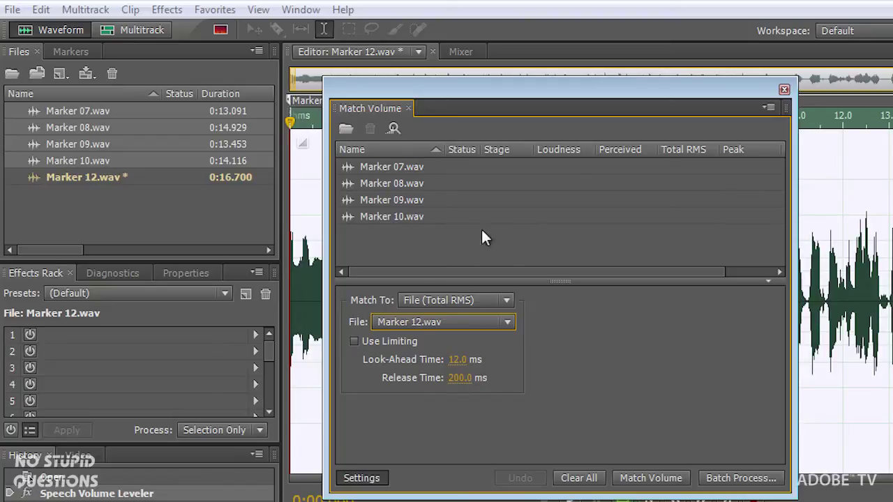
drag(511, 89, 493, 20)
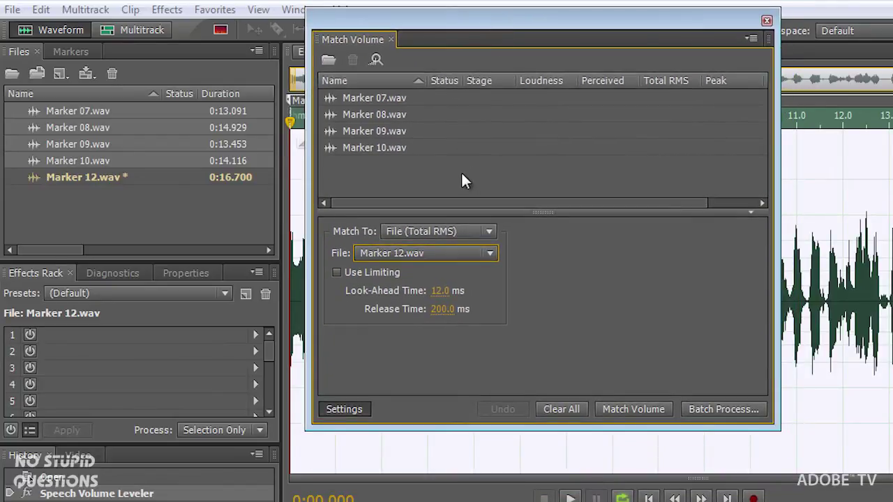
click(483, 231)
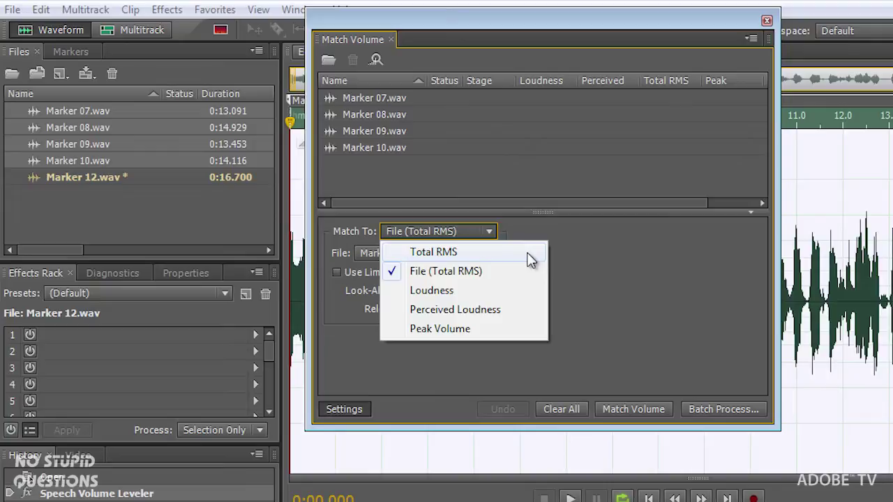
Try Total RMS, File (Total RMS) and Loudness as the Match To method
click(503, 254)
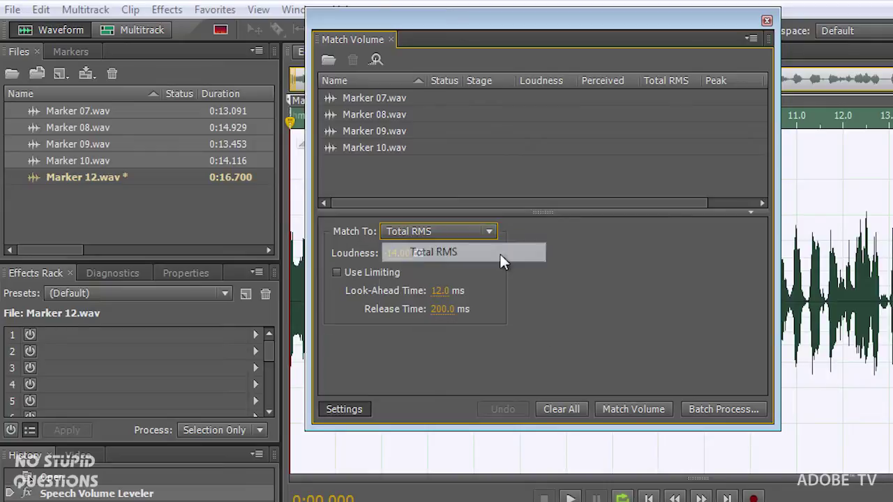
click(468, 231)
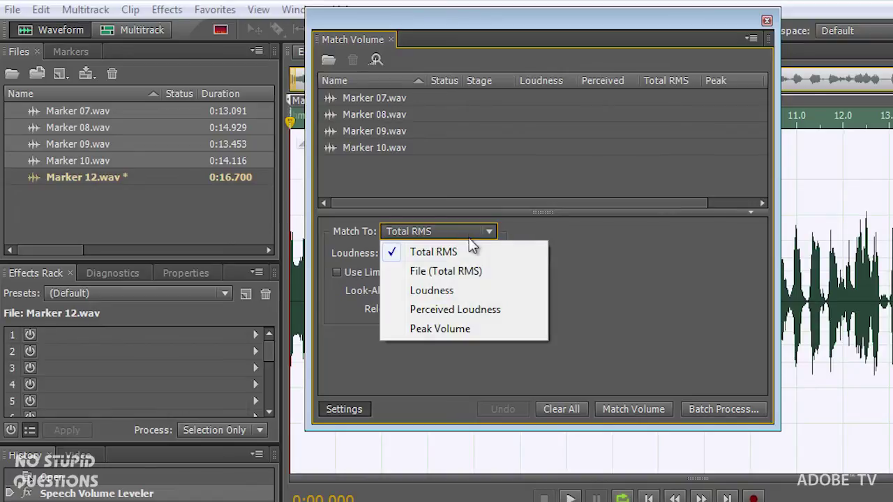
click(499, 273)
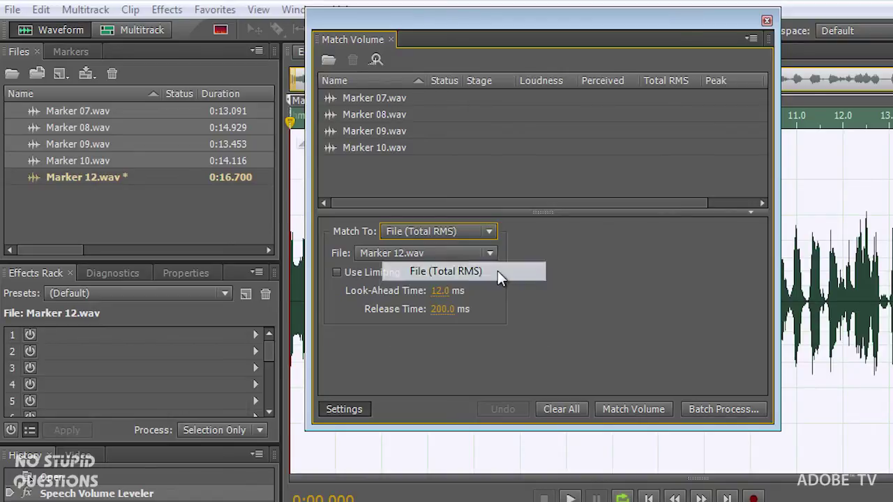
click(452, 254)
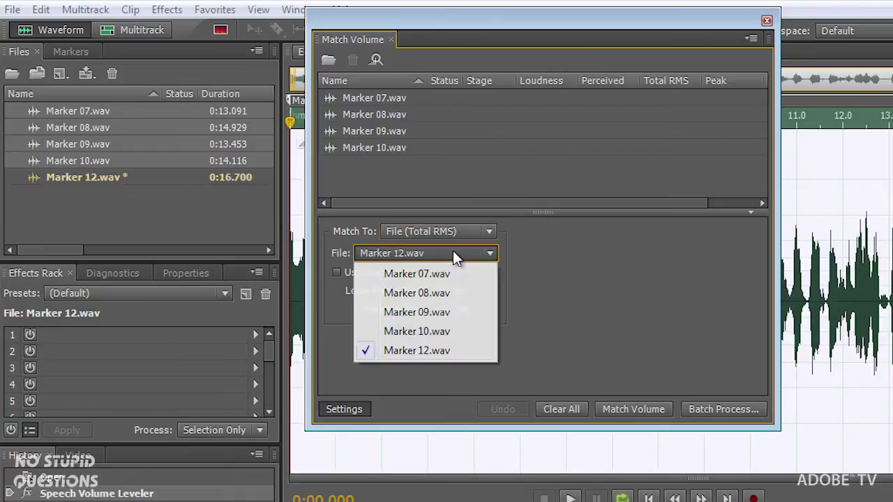
click(473, 230)
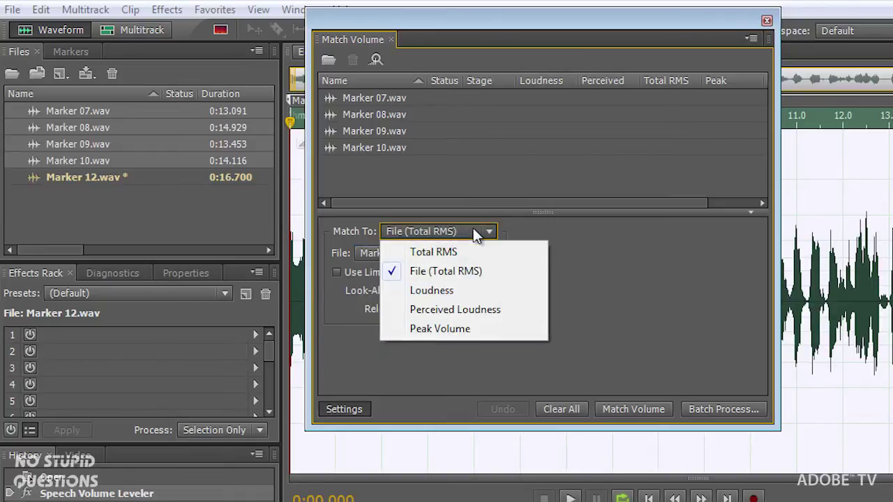
click(473, 290)
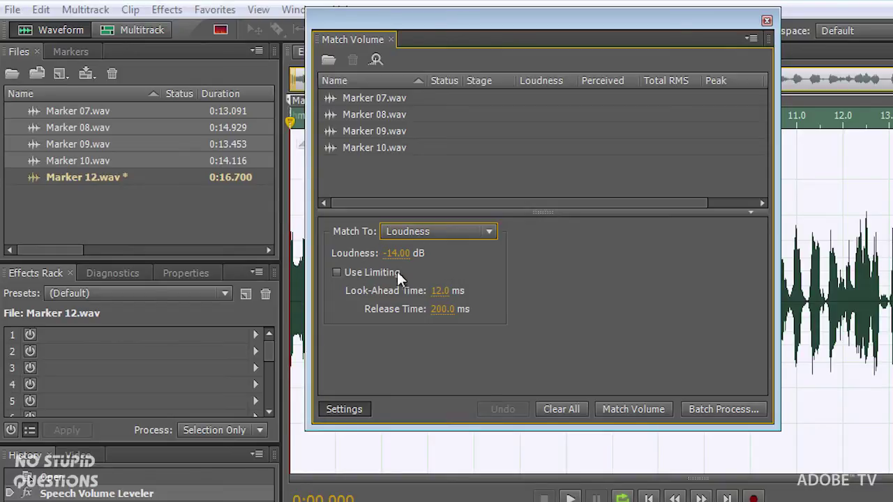
Switch Match To through Perceived Loudness to Peak Volume at -1.00 dB
click(467, 231)
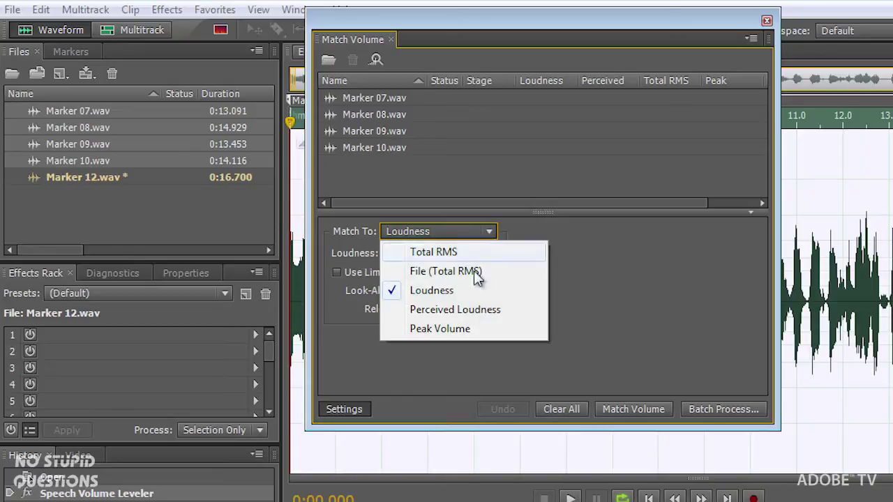
click(511, 310)
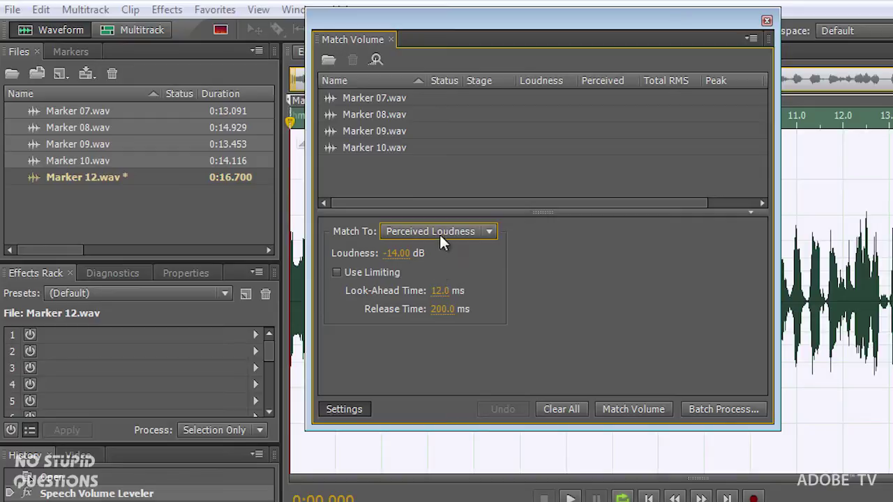
click(438, 233)
click(467, 329)
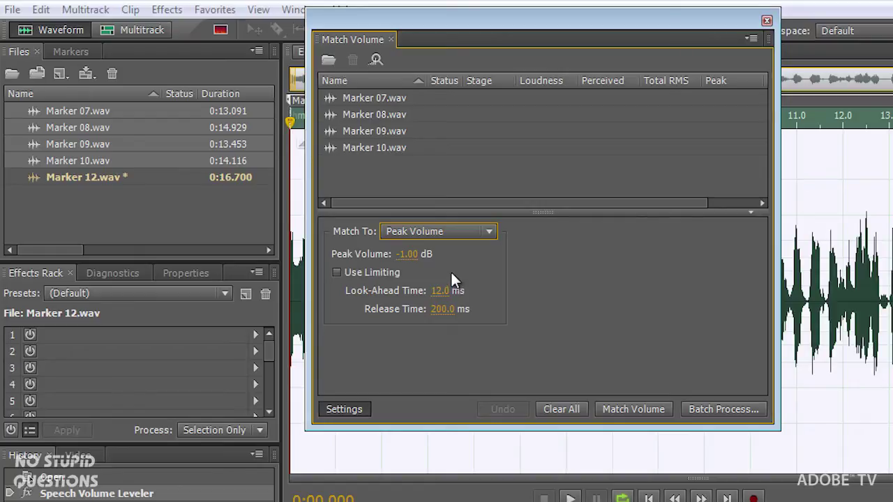
click(466, 231)
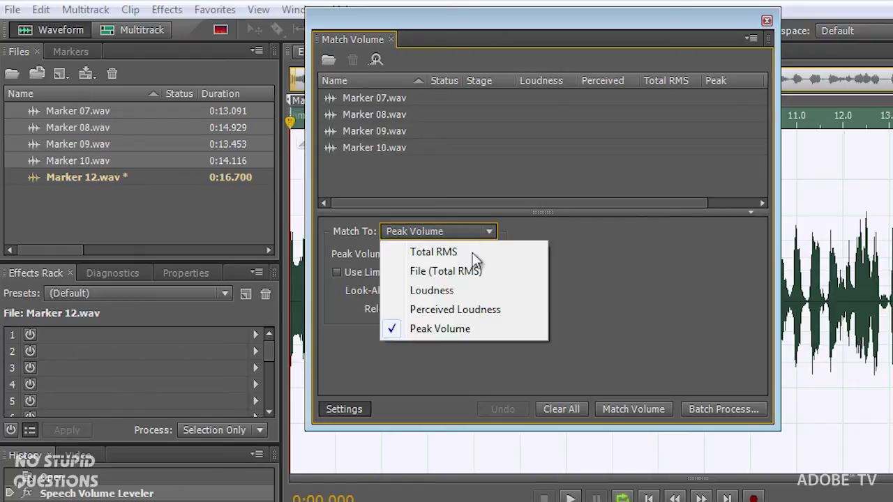
Match Marker 07–10 to Marker 12.wav's File (Total RMS) with Use Limiting on, reaching -20.36 dB
click(484, 272)
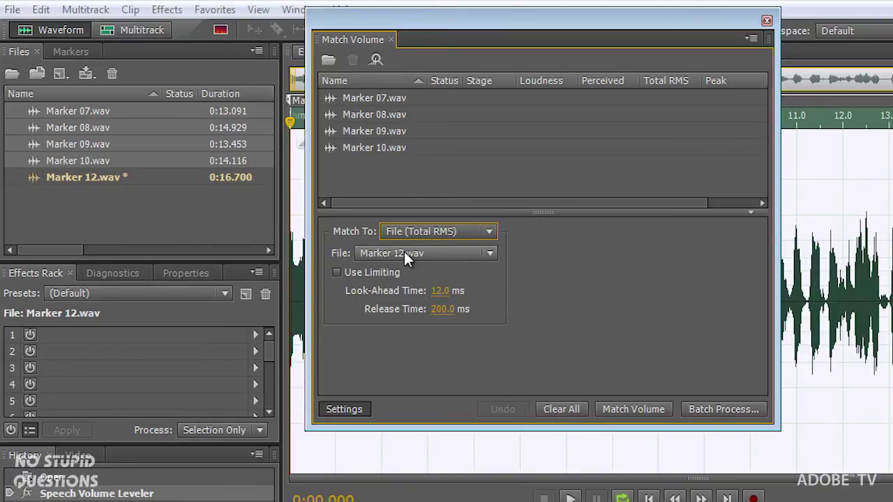
click(359, 272)
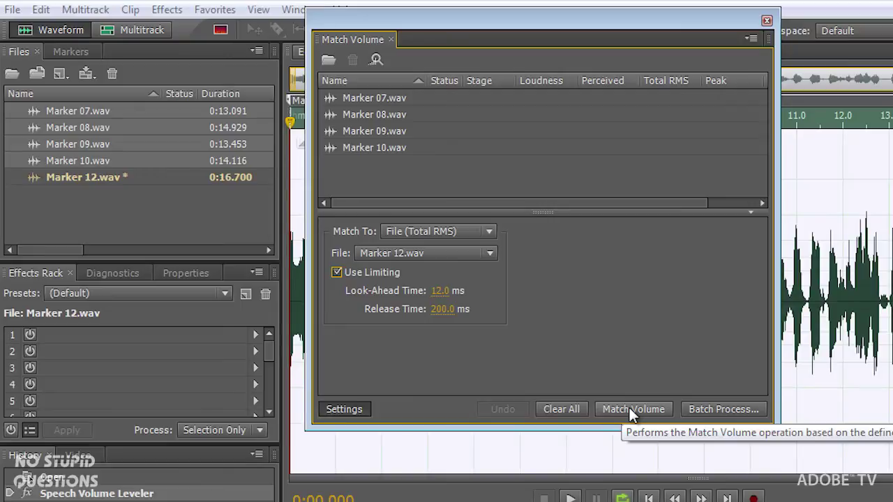
click(721, 408)
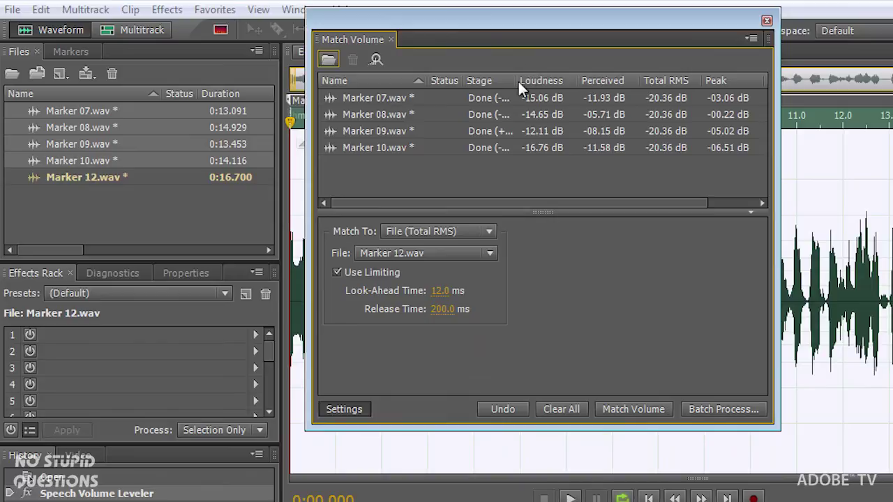
Widen the Match Volume panel and its Stage column to show % Clip and full gain values
drag(777, 199, 892, 198)
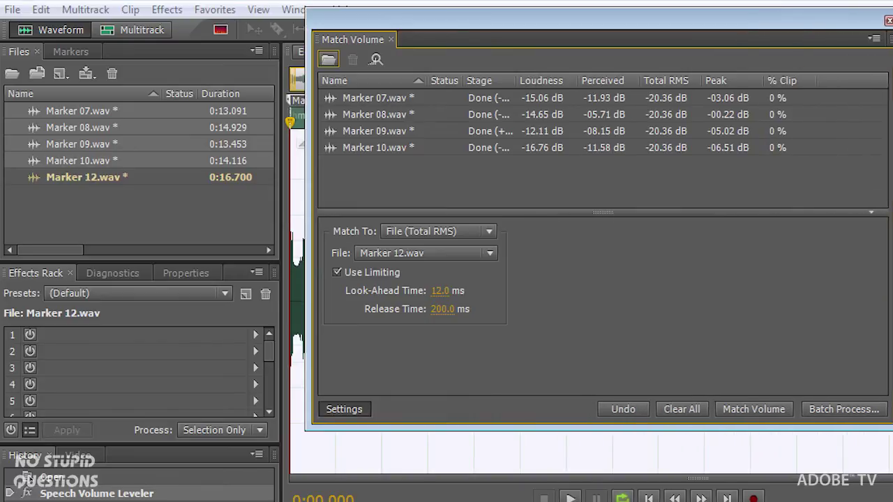
drag(512, 84, 550, 84)
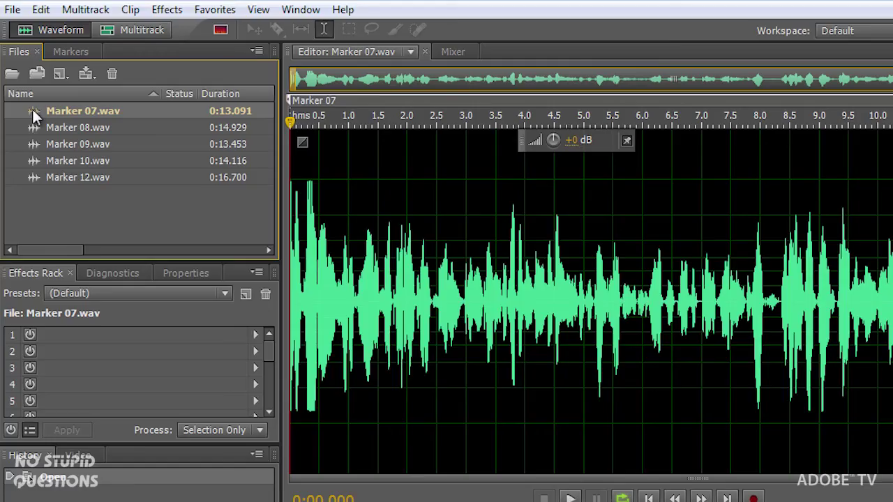
Play the matched Marker 07.wav, then Marker 08.wav and Marker 09.wav in turn
key(space)
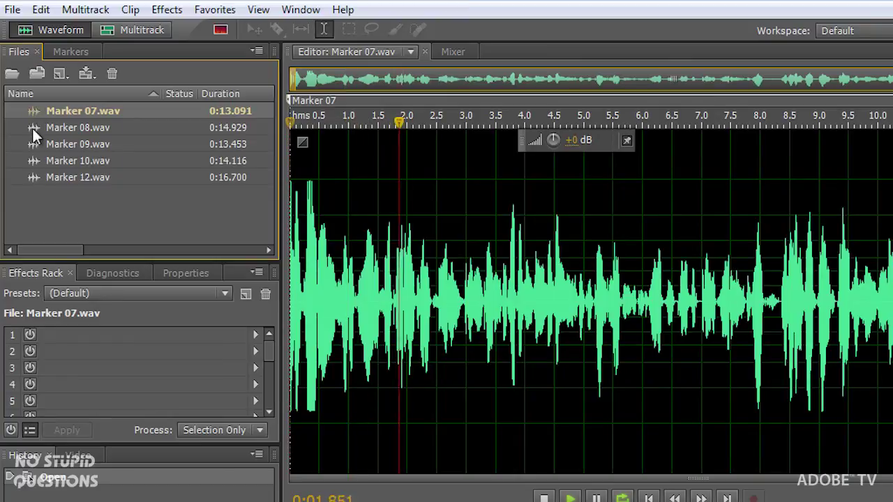
click(34, 127)
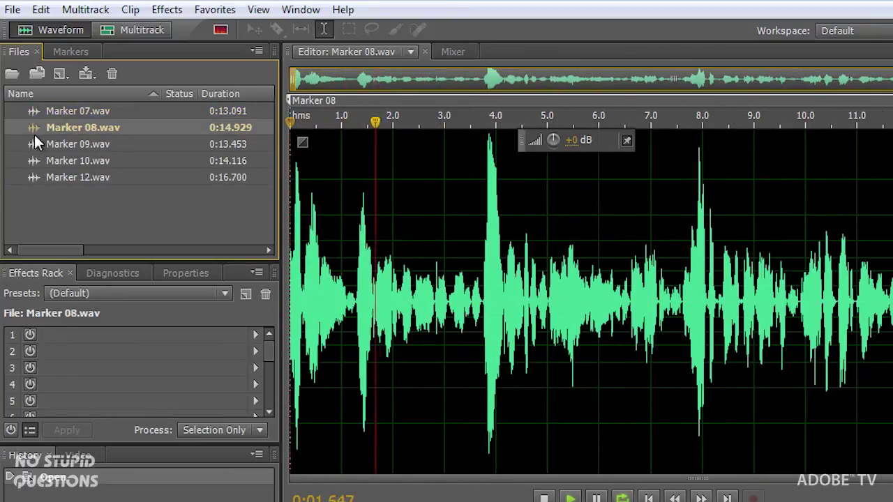
click(33, 145)
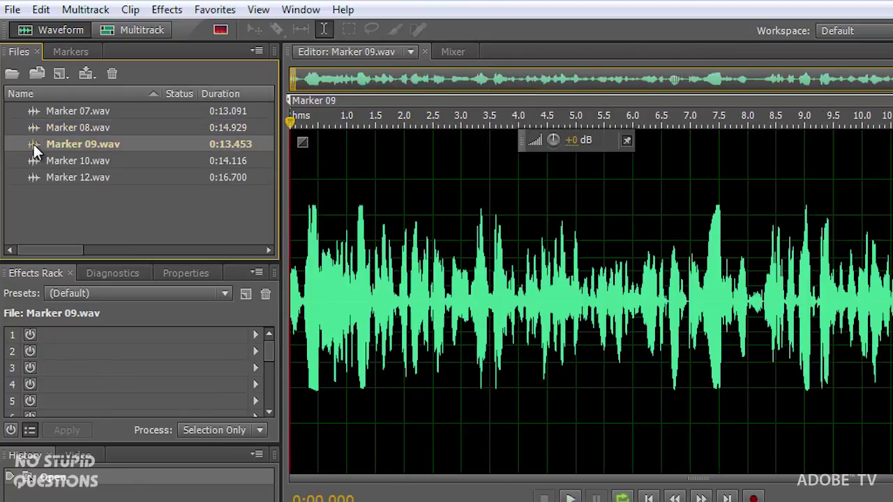